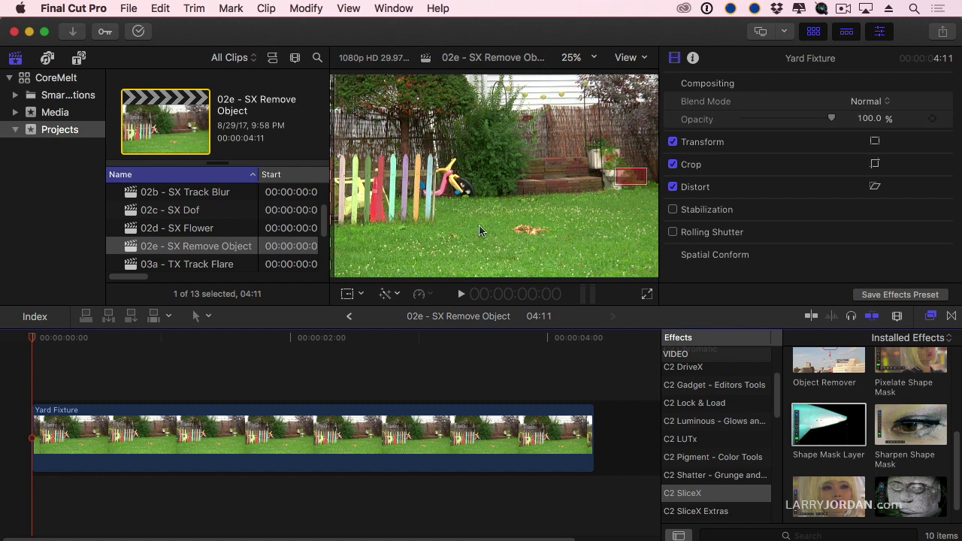
# Move the playhead to the start of the Yard Fixture timeline
pyautogui.click(23, 339)
# Apply SliceX Object Remover to the Yard Fixture clip and enlarge the viewer
pyautogui.click(320, 454)
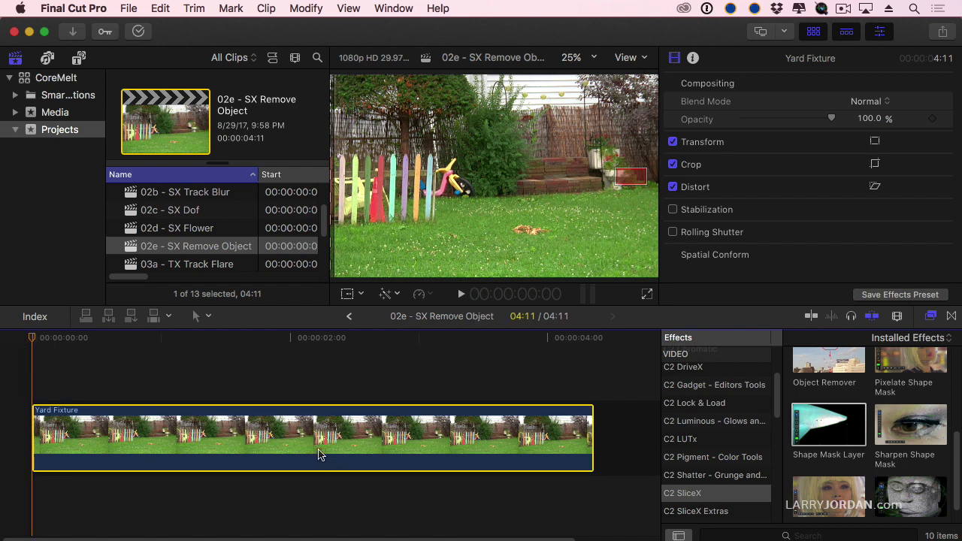
pyautogui.moveTo(826, 373); pyautogui.dragTo(436, 438)
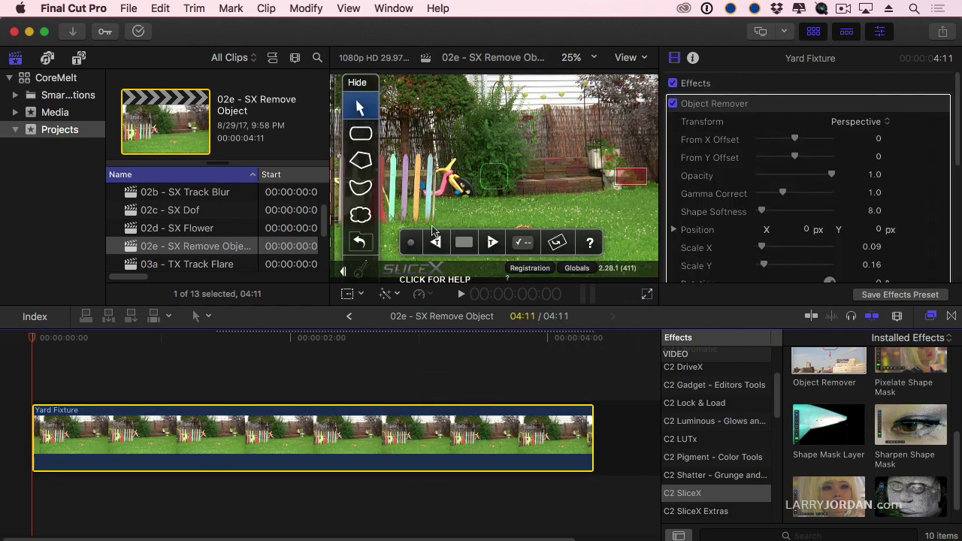
pyautogui.press('ctrl+super+1')
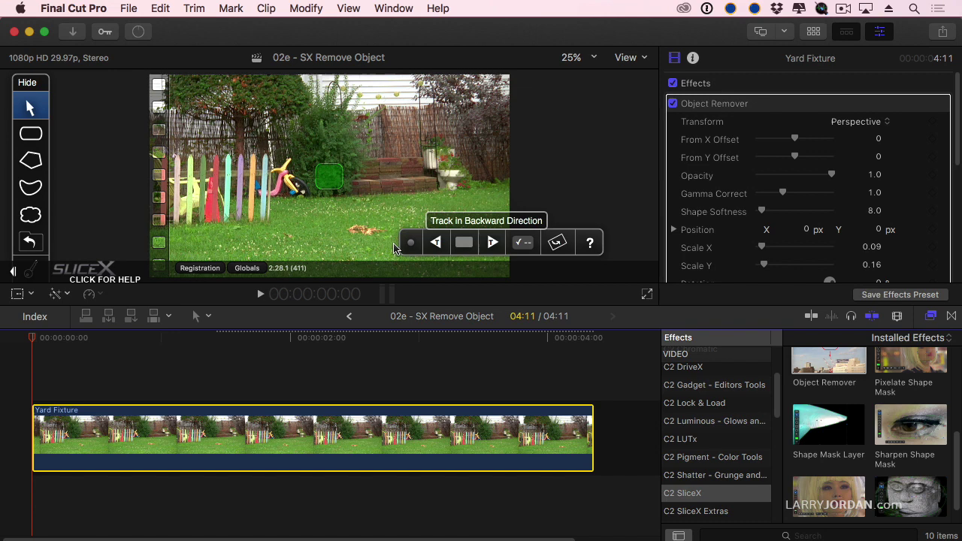
pyautogui.moveTo(412, 239); pyautogui.dragTo(531, 111)
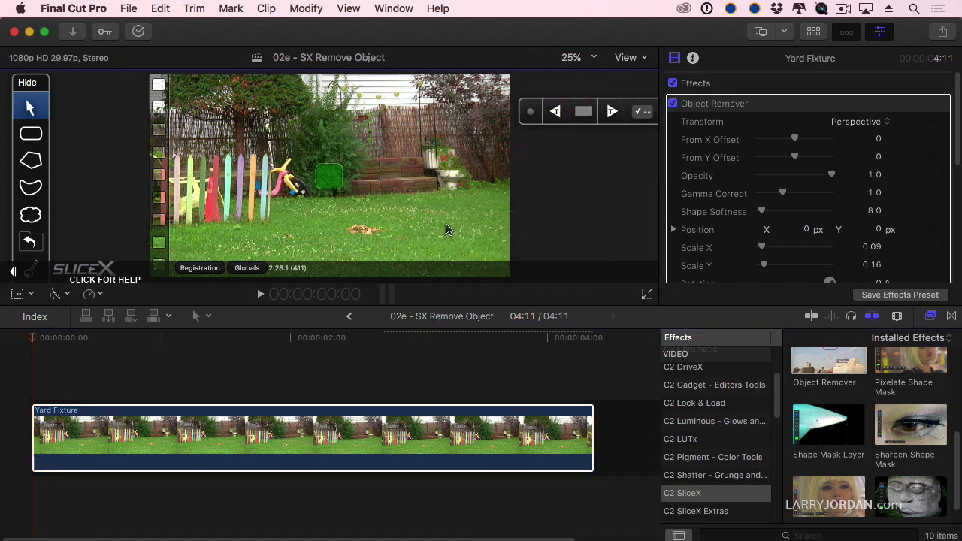
# Draw a four-corner polygon mask around the leaf pile and track it forward
pyautogui.click(31, 161)
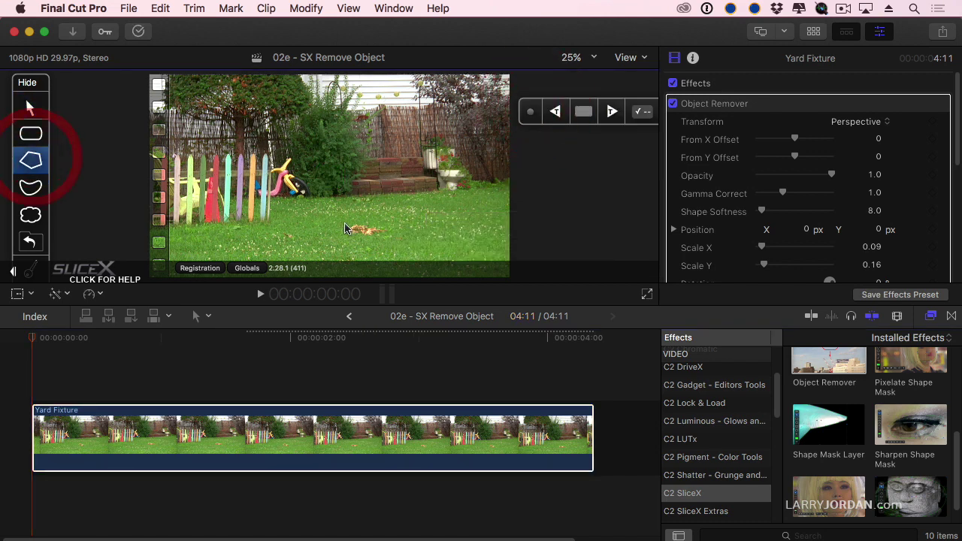
pyautogui.click(335, 216)
pyautogui.click(408, 219)
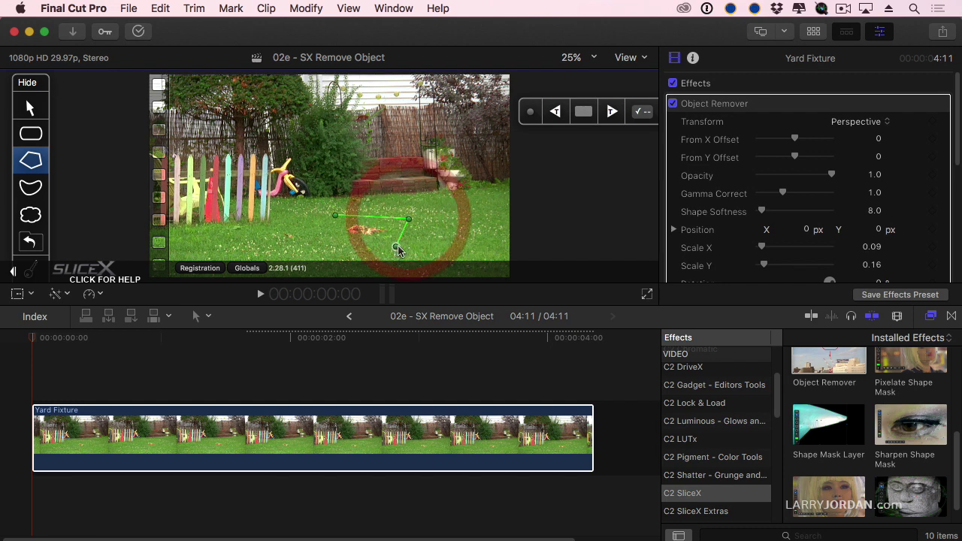
pyautogui.click(407, 250)
pyautogui.click(332, 248)
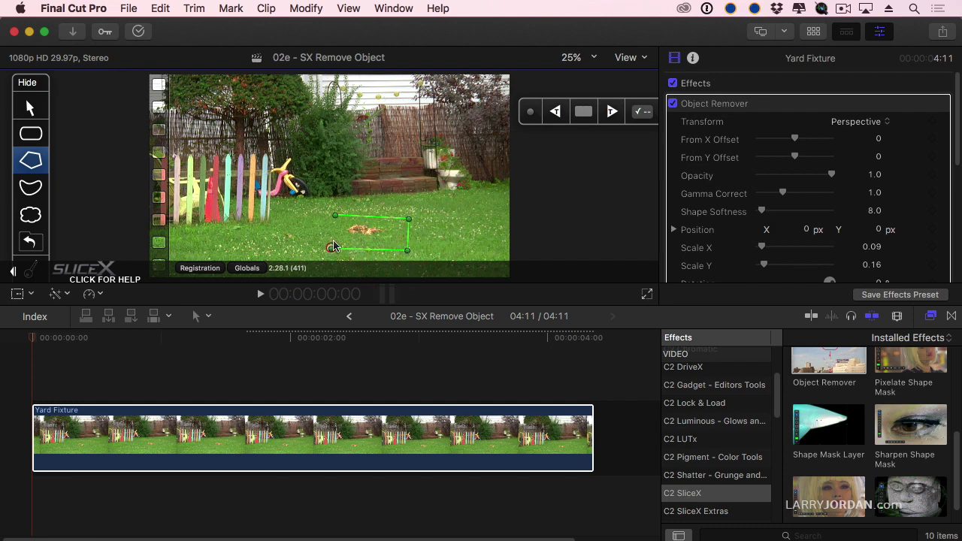
pyautogui.click(335, 217)
pyautogui.click(335, 217)
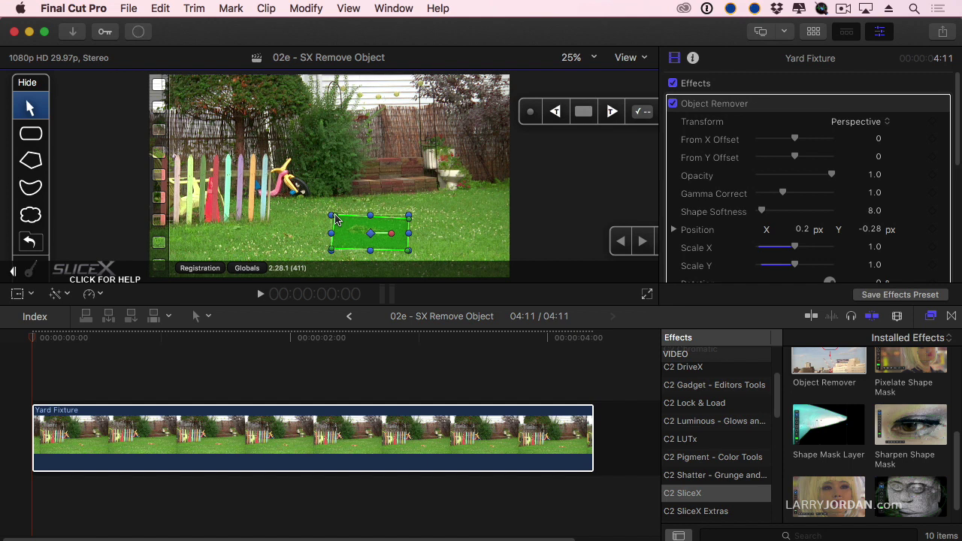
pyautogui.click(611, 111)
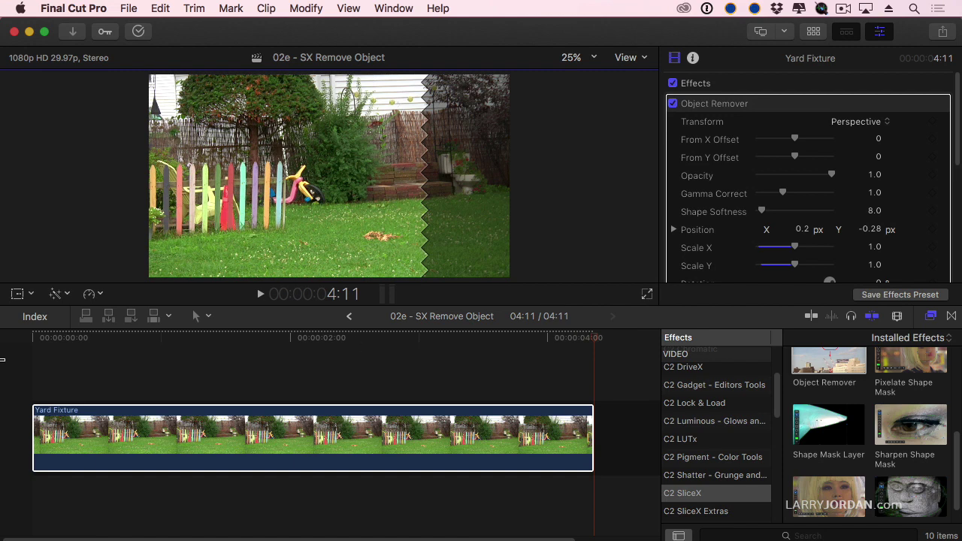
# After forward tracking finishes, return to the clip start with the mask overlay
pyautogui.click(38, 345)
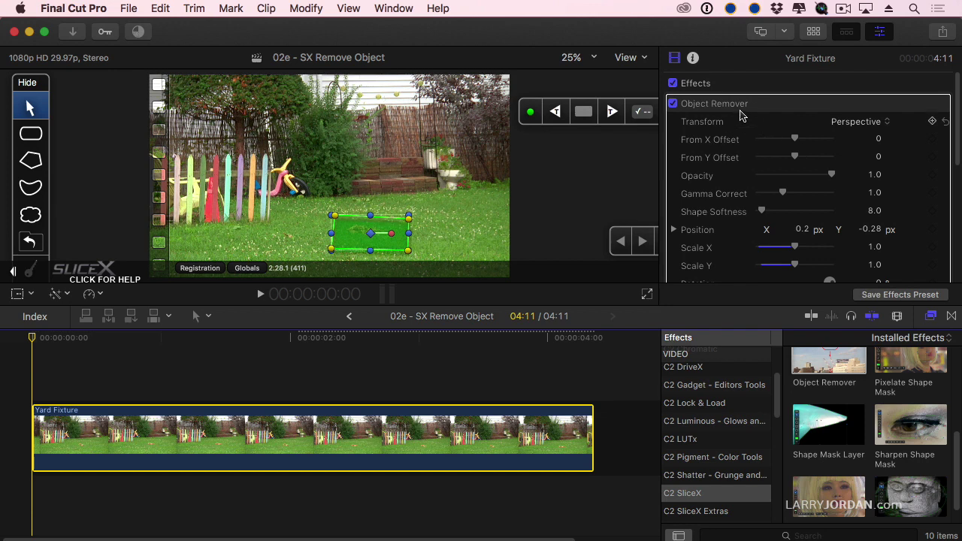
# Shift the From X Offset source right onto nearby grass and play the clip to check
pyautogui.moveTo(795, 139); pyautogui.dragTo(811, 143)
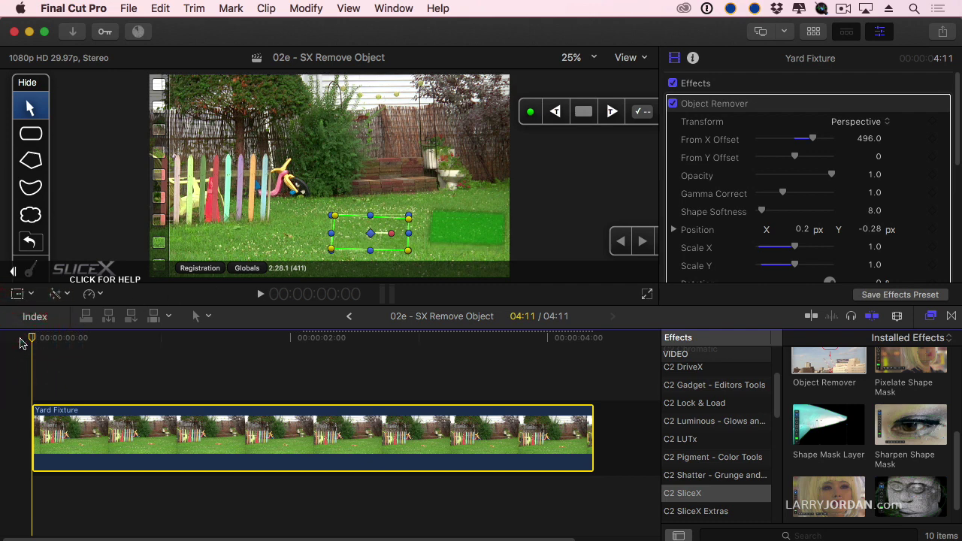
pyautogui.press('space')
pyautogui.press('space')
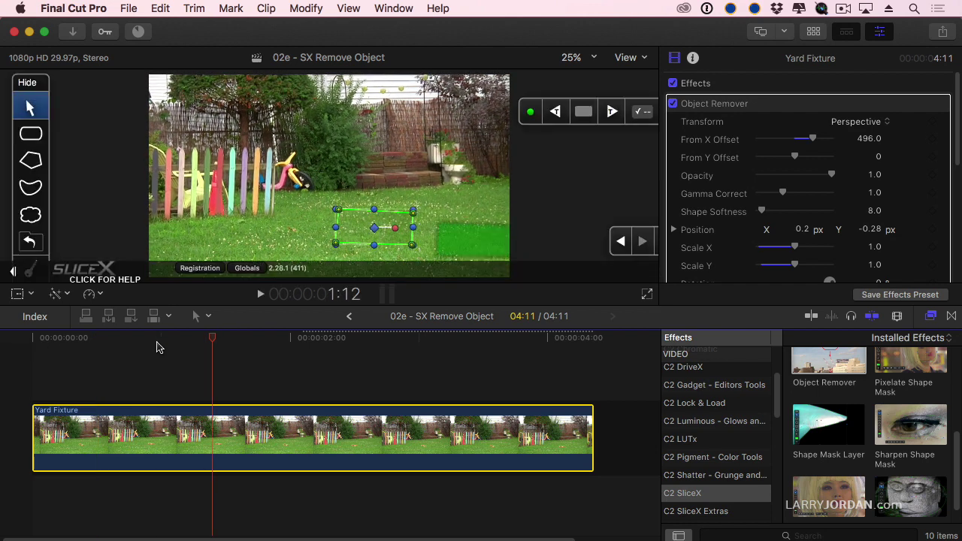
pyautogui.moveTo(213, 338); pyautogui.dragTo(25, 336)
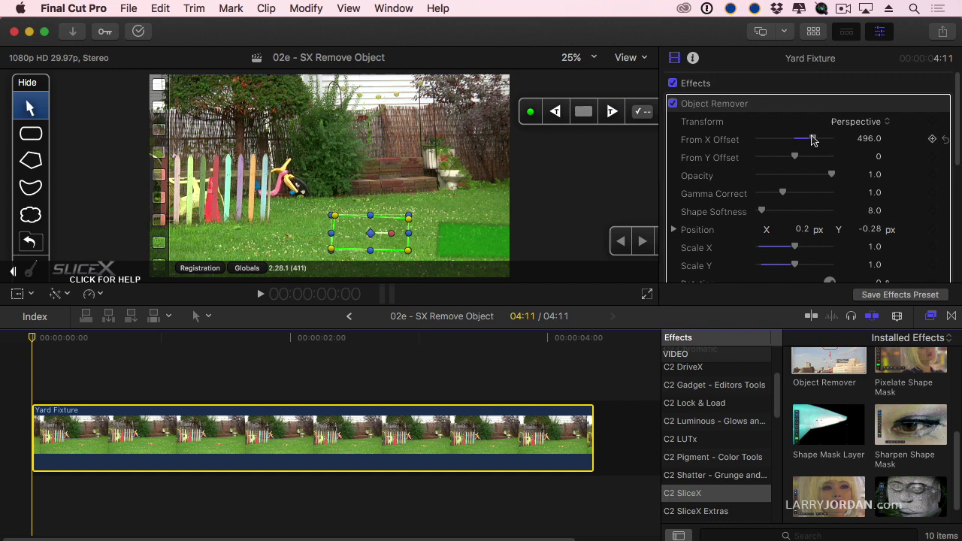
# Fine-tune From X Offset to 386 and replay from the first frame to review
pyautogui.moveTo(811, 139); pyautogui.dragTo(808, 140)
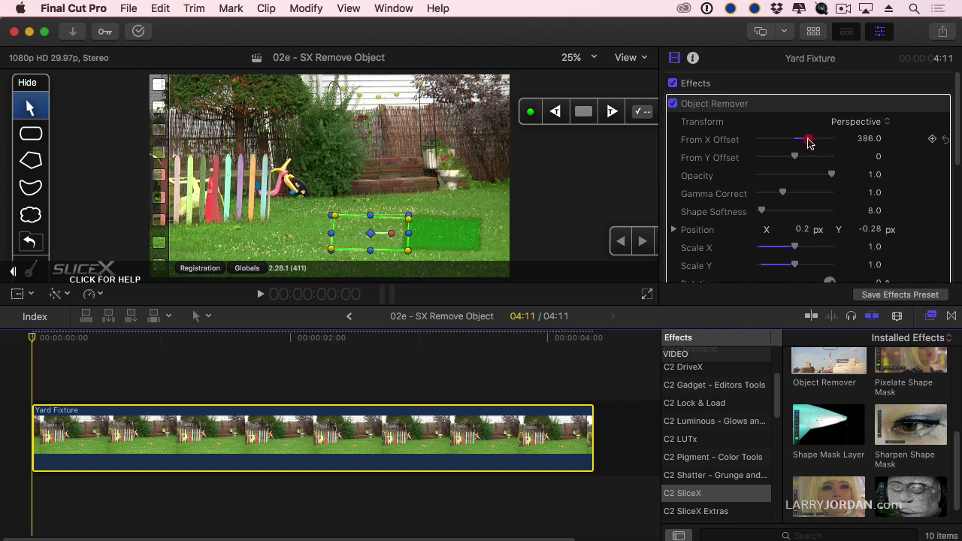
pyautogui.click(32, 355)
pyautogui.press('space')
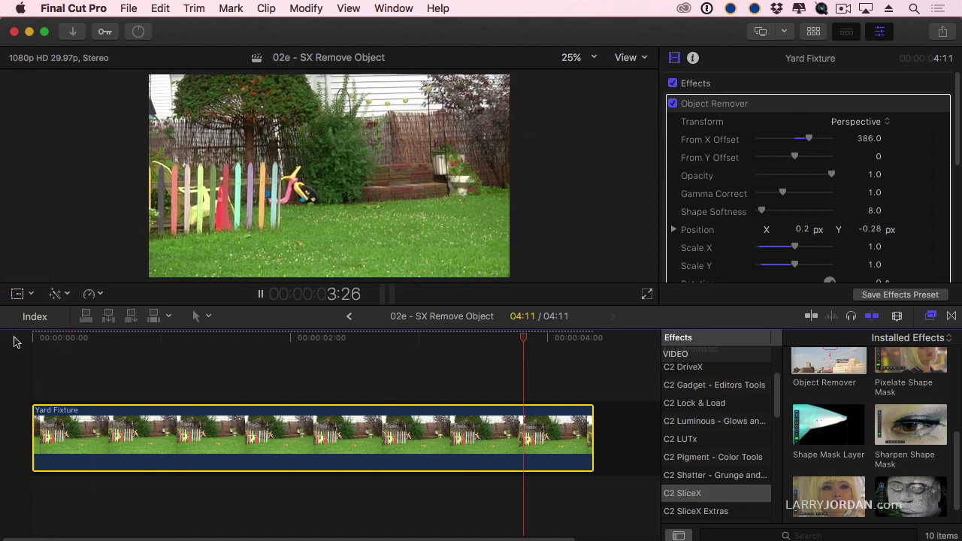
pyautogui.press('space')
pyautogui.click(33, 339)
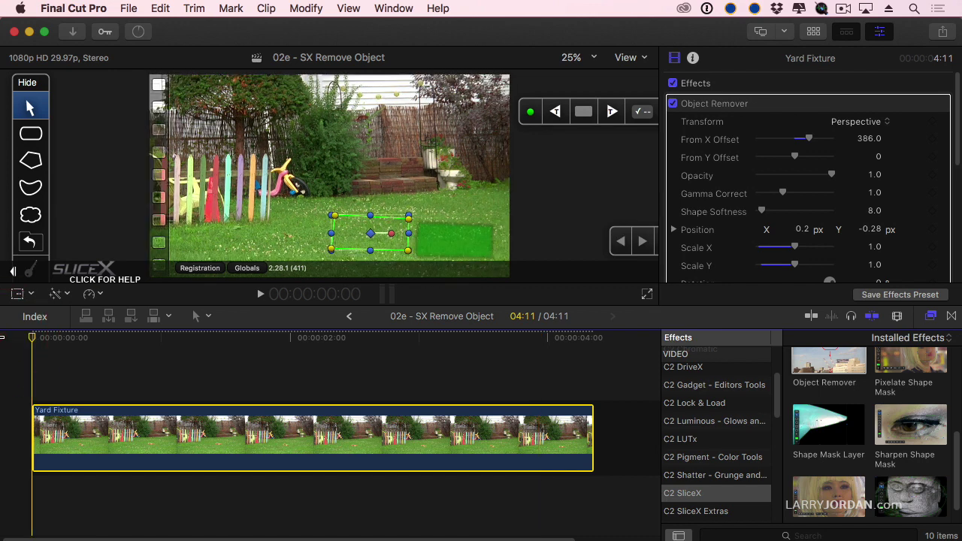
pyautogui.press('space')
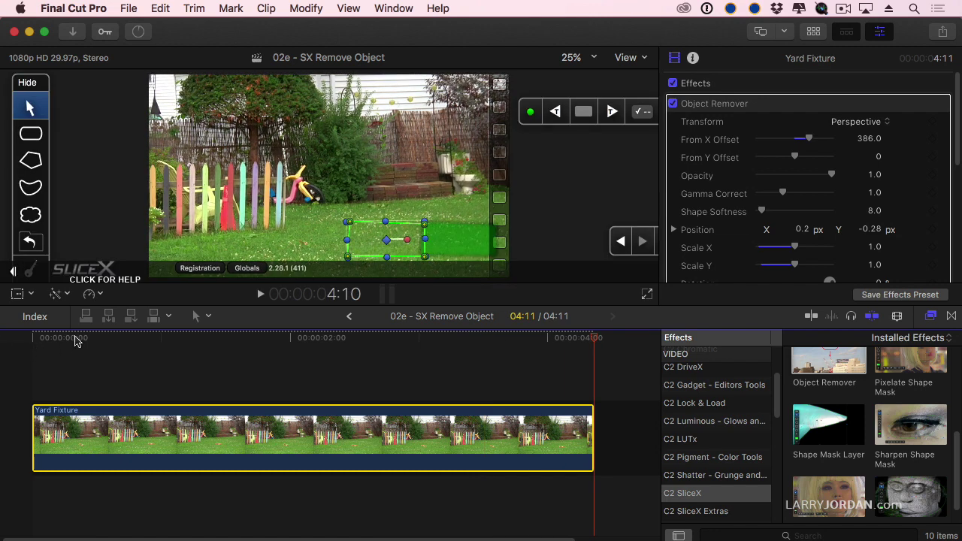
pyautogui.press('Home')
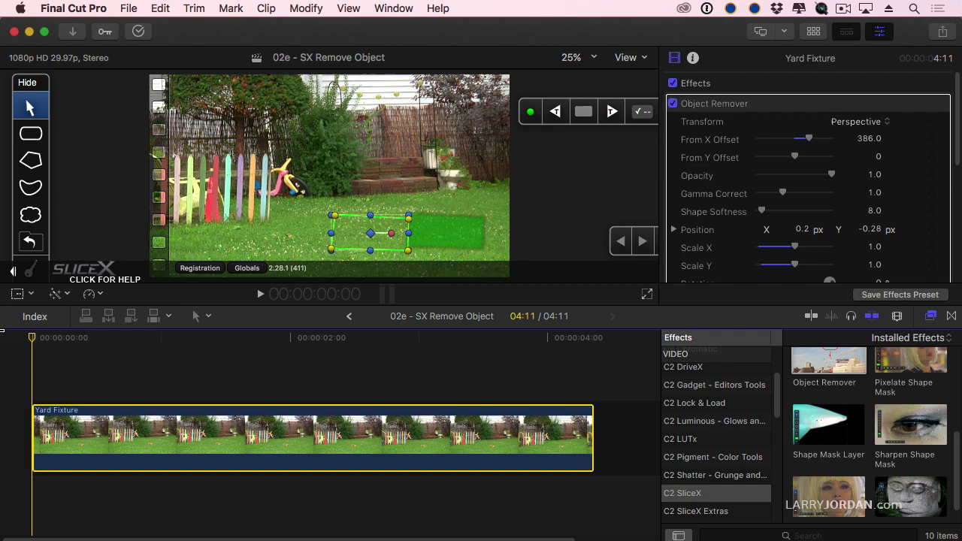
pyautogui.press('space')
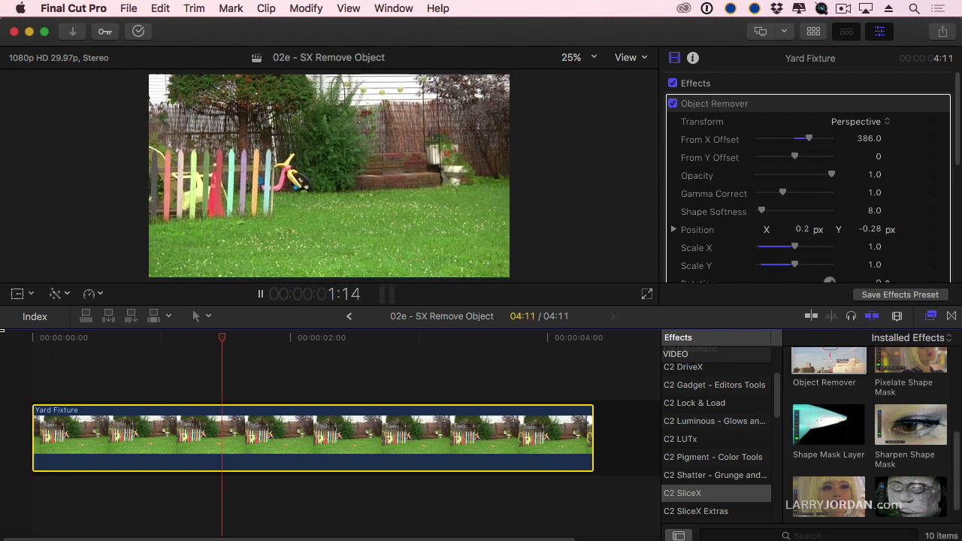